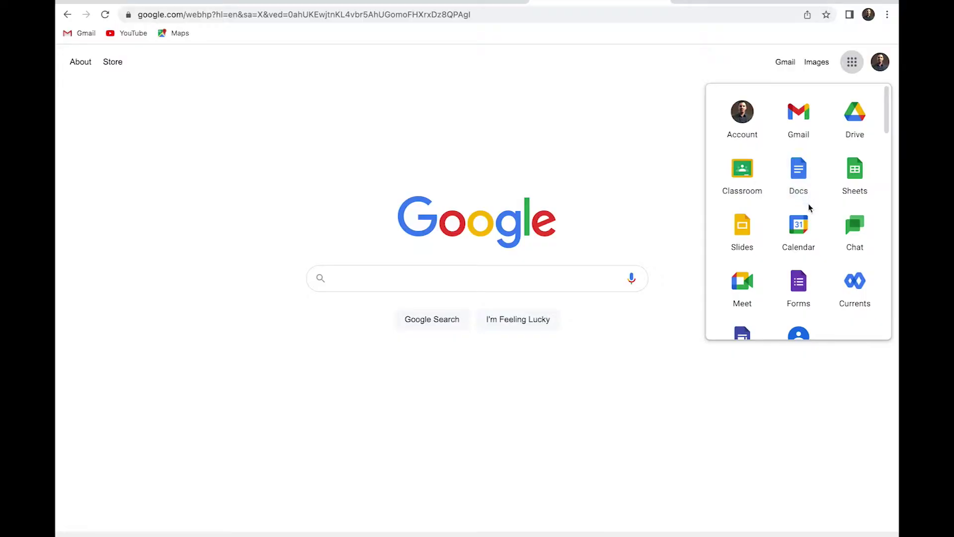
{"action": "scroll", "coordinate": [799, 248], "scroll_direction": "down", "scroll_amount": 2}
{"action": "scroll", "coordinate": [798, 248], "scroll_direction": "up", "scroll_amount": 1}
{"action": "scroll", "coordinate": [799, 248], "scroll_direction": "up", "scroll_amount": 1}
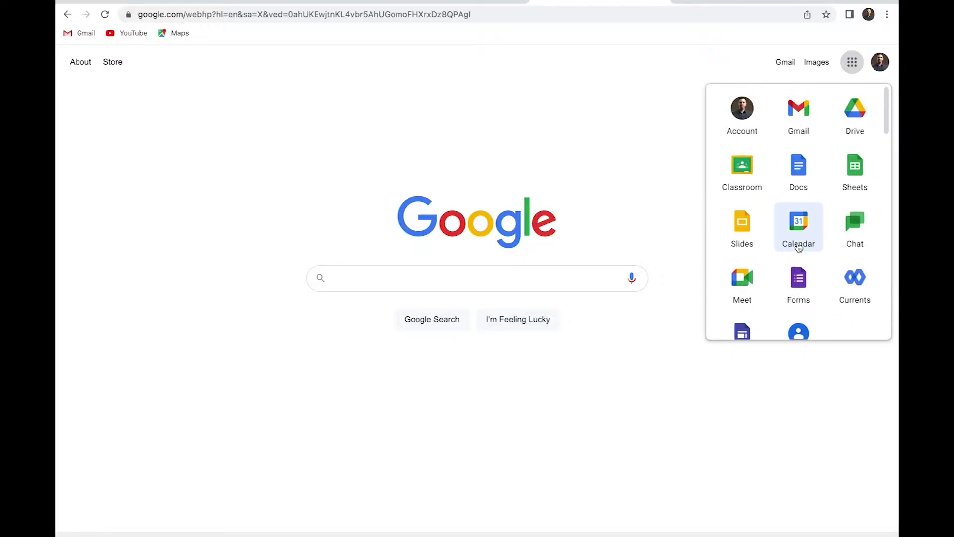
{"action": "scroll", "coordinate": [798, 248], "scroll_direction": "down", "scroll_amount": 3}
{"action": "scroll", "coordinate": [798, 248], "scroll_direction": "down", "scroll_amount": 2}
{"action": "scroll", "coordinate": [798, 248], "scroll_direction": "down", "scroll_amount": 1}
{"action": "scroll", "coordinate": [798, 248], "scroll_direction": "down", "scroll_amount": 1}
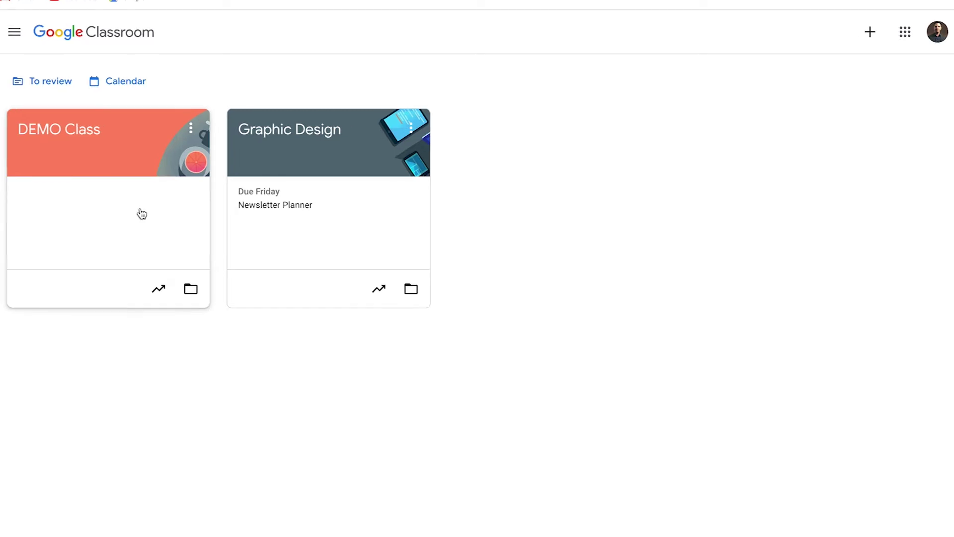
Open DEMO Class's Classwork, dismiss the Meet notice, and choose Reuse post under Create.
{"action": "left_click", "coordinate": [66, 133]}
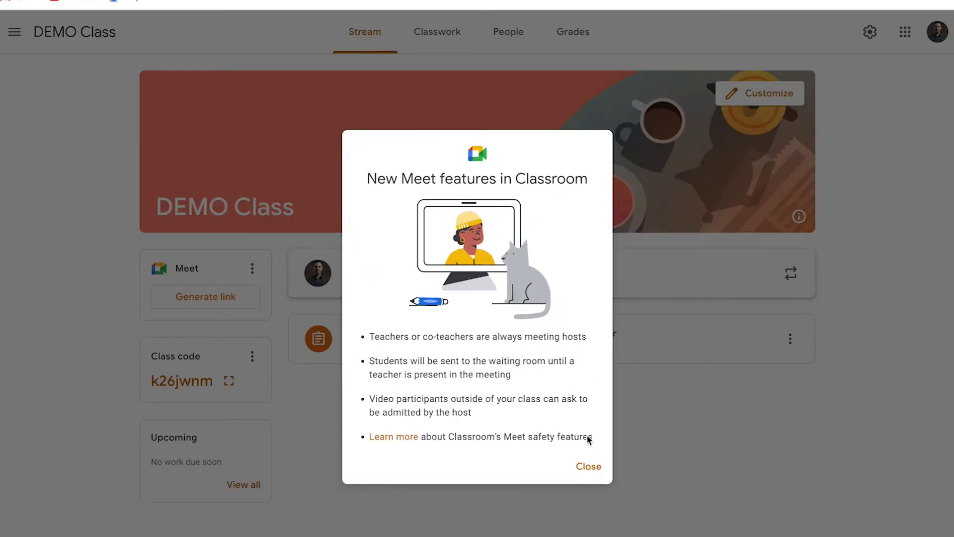
{"action": "left_click", "coordinate": [586, 465]}
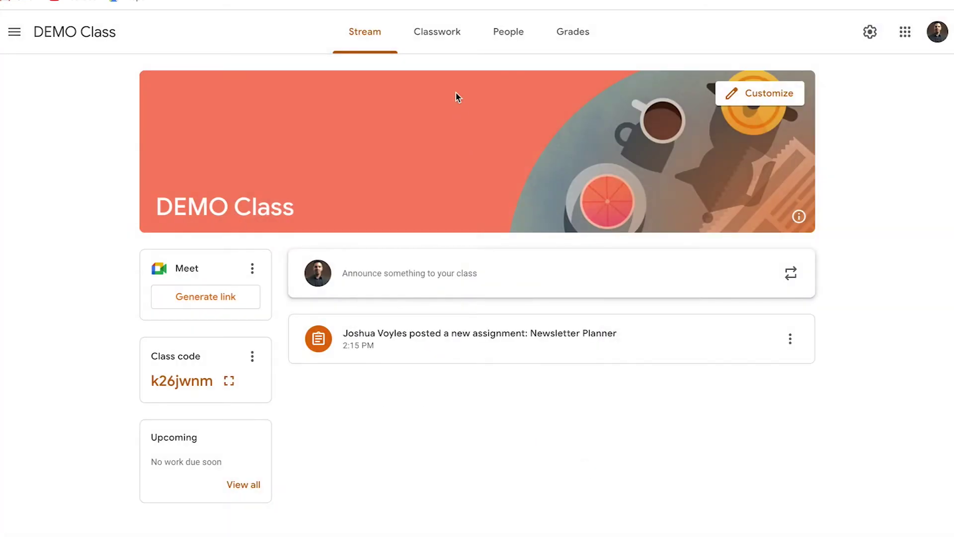
{"action": "left_click", "coordinate": [438, 27]}
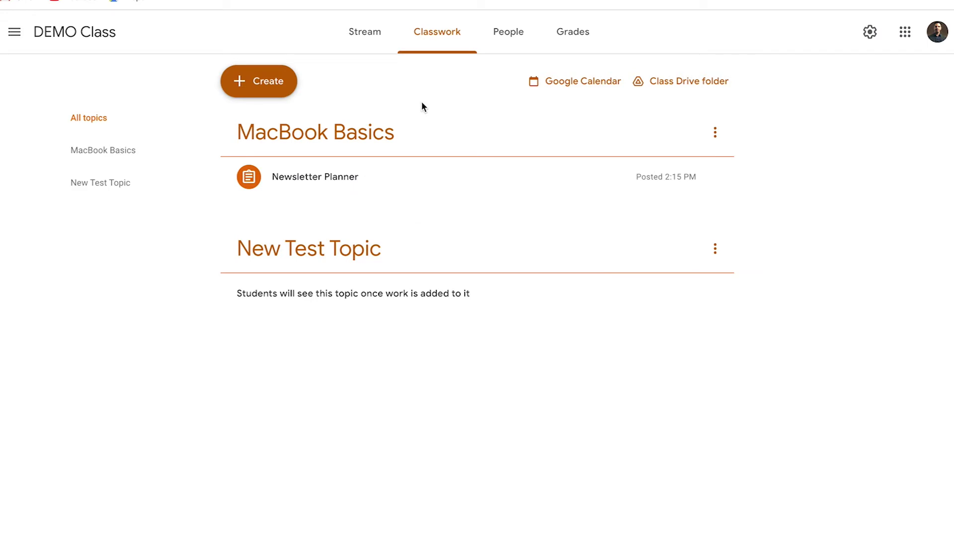
{"action": "left_click", "coordinate": [271, 96]}
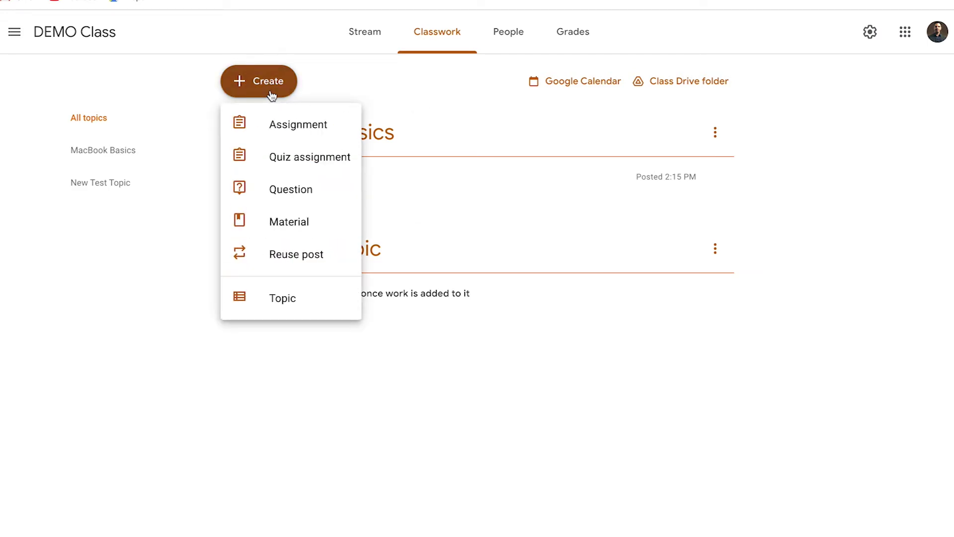
{"action": "left_click", "coordinate": [286, 255]}
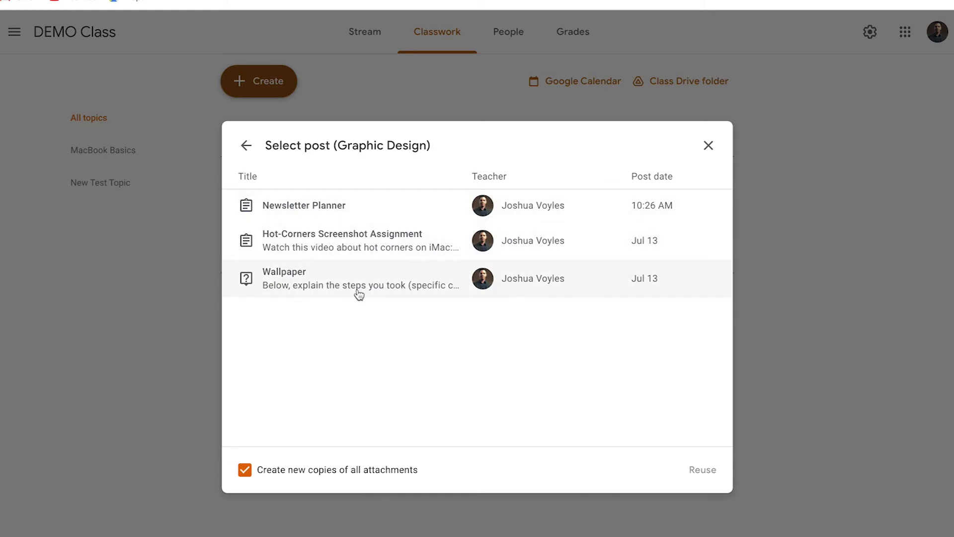
Reuse Graphic Design's Newsletter Planner post, creating new copies of all its attachments.
{"action": "left_click", "coordinate": [246, 148]}
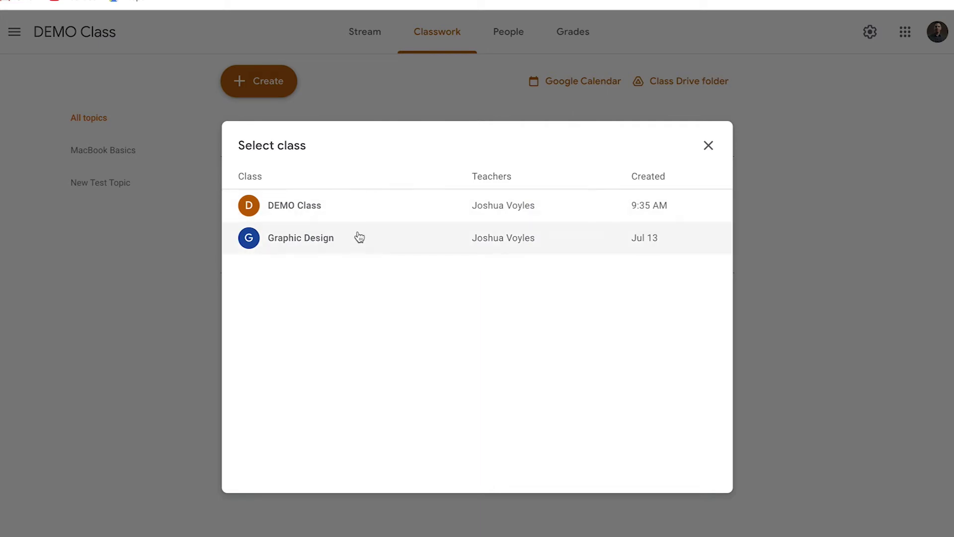
{"action": "left_click", "coordinate": [356, 237]}
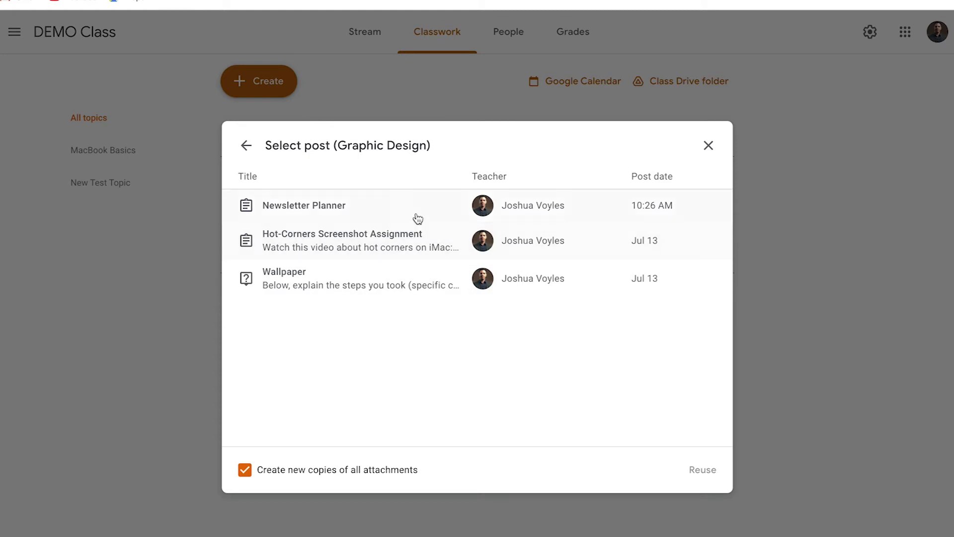
{"action": "left_click", "coordinate": [347, 211]}
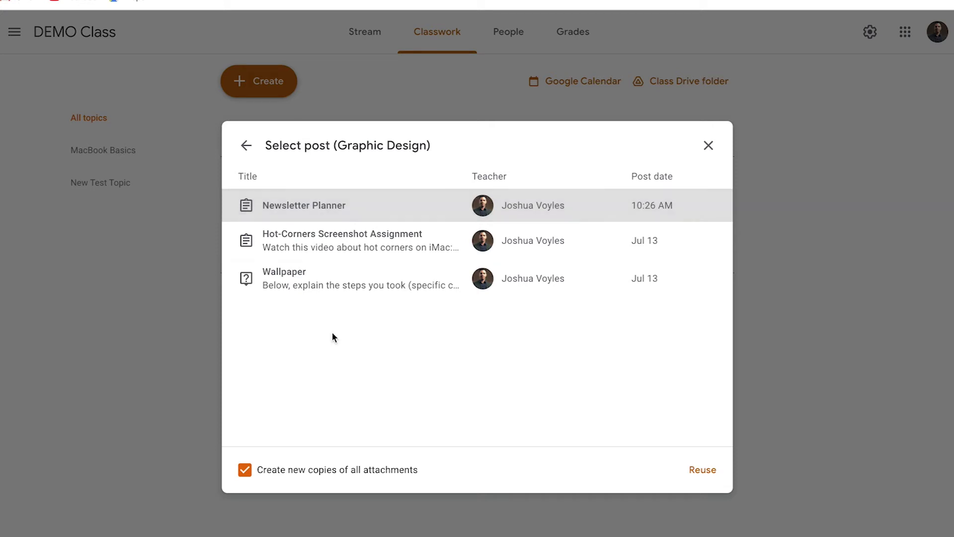
{"action": "left_click", "coordinate": [247, 471]}
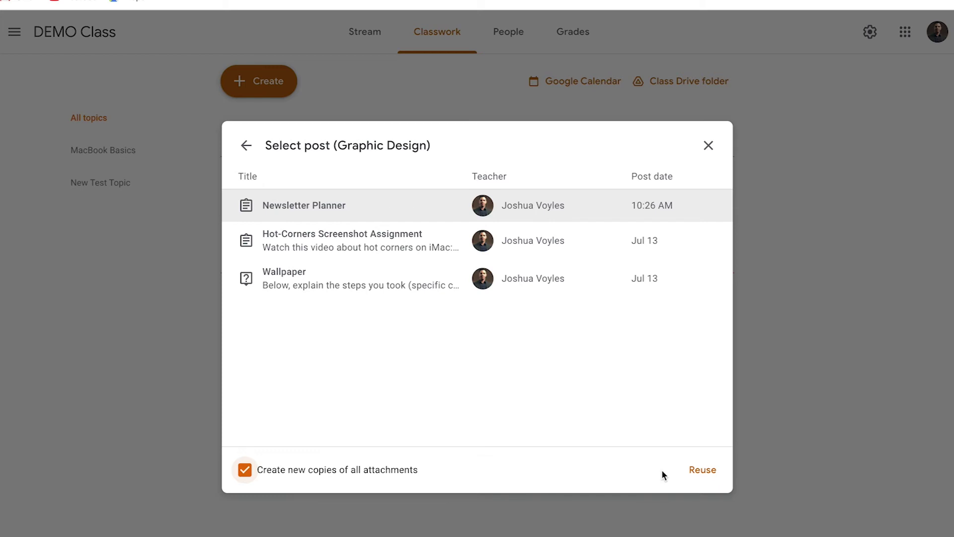
{"action": "left_click", "coordinate": [693, 477]}
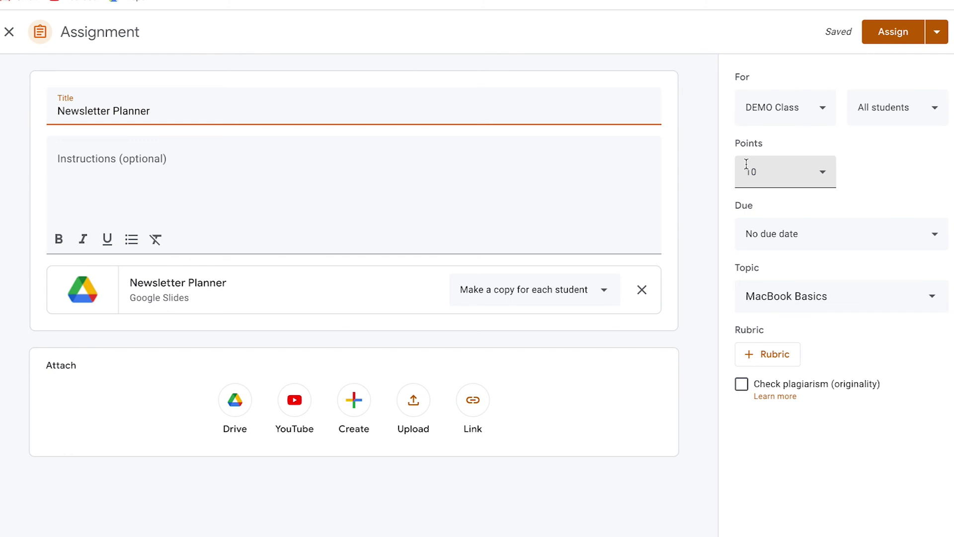
Assign Newsletter Planner (10 points, MacBook Basics topic) to all DEMO Class students.
{"action": "left_click", "coordinate": [891, 35]}
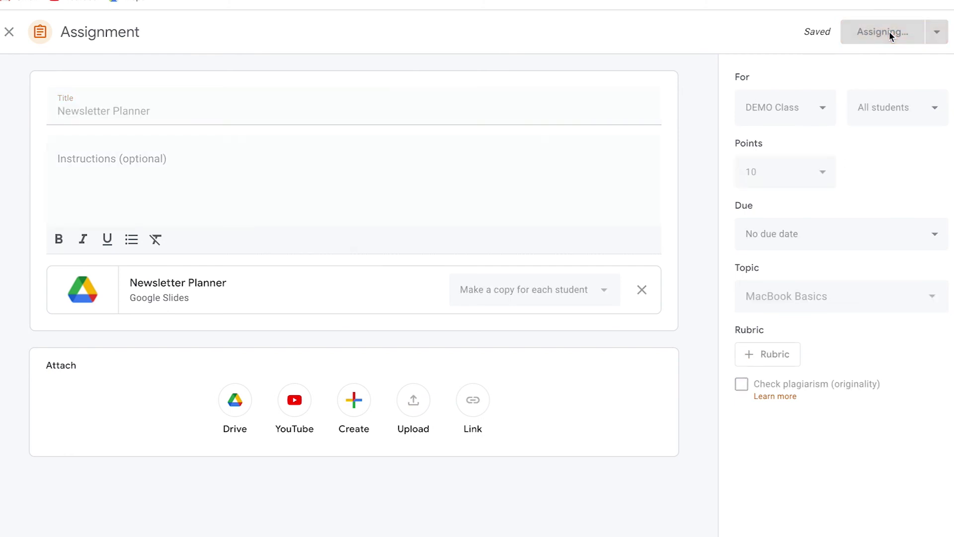